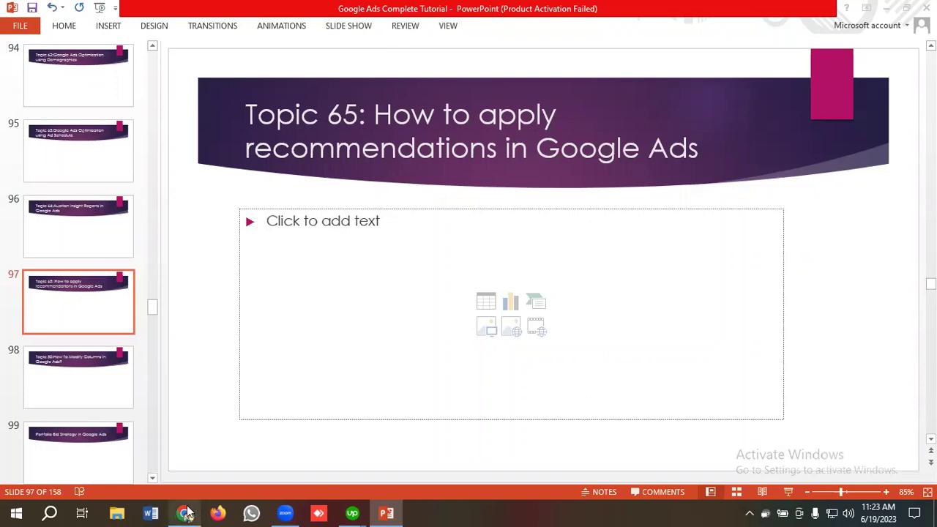
Step: Switch to Google Ads Recommendations and review the 89.8% score and cards like advertiser verification
left_click(184, 514)
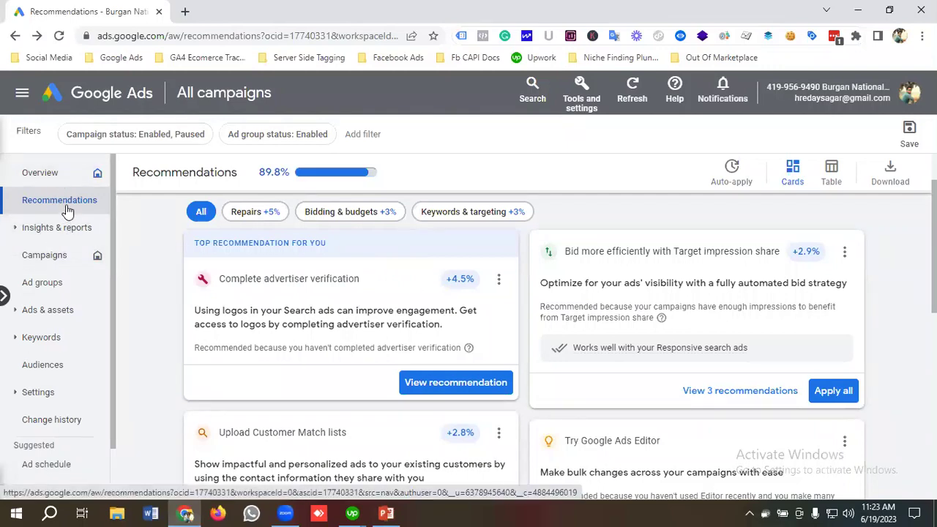
scroll(390, 254, "up", 2)
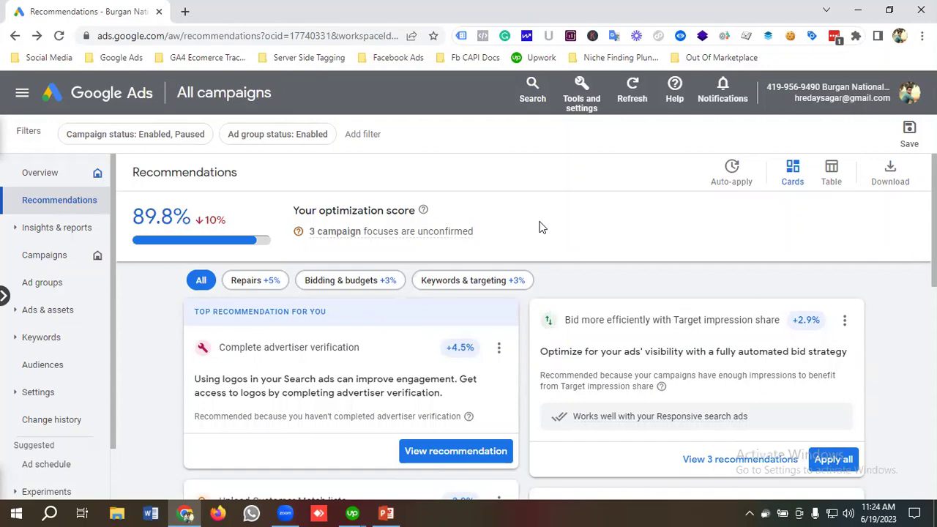
scroll(542, 227, "down", 1)
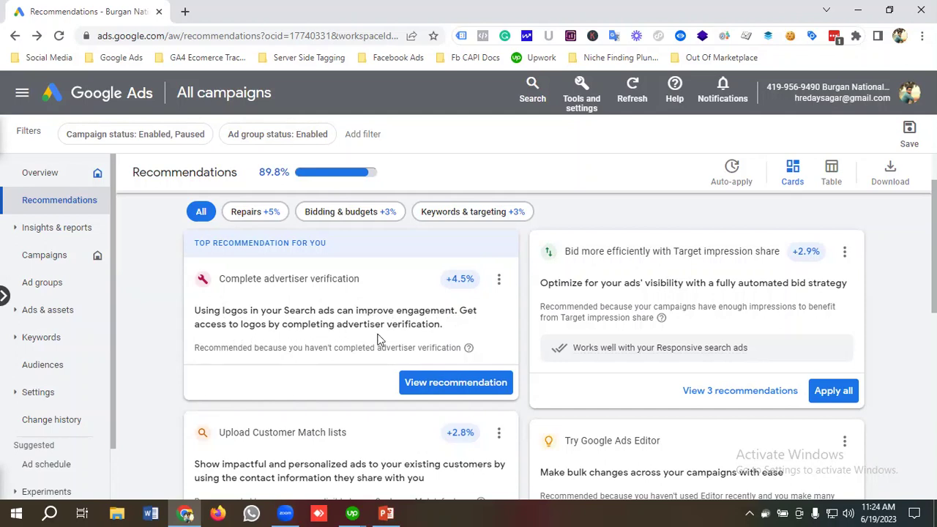
left_click_drag(450, 324, 195, 311)
left_click(285, 295)
scroll(455, 327, "down", 1)
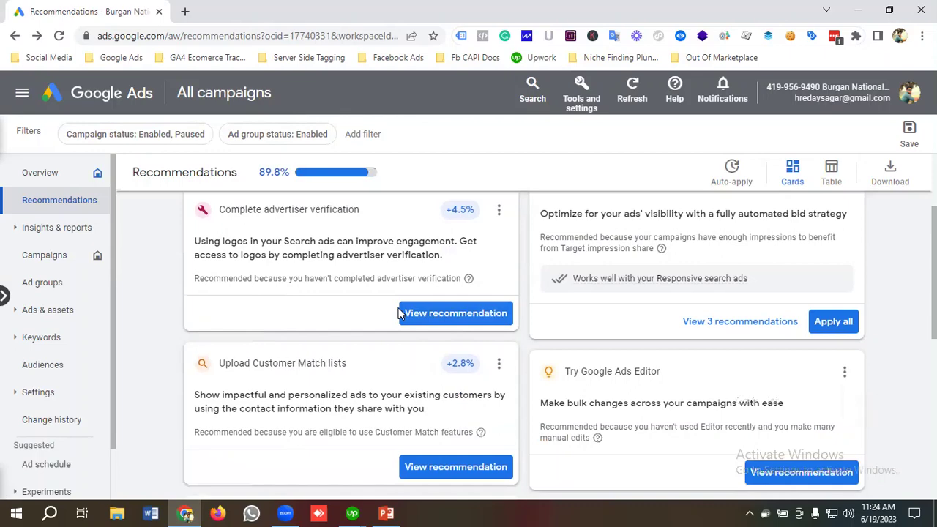
left_click(438, 316)
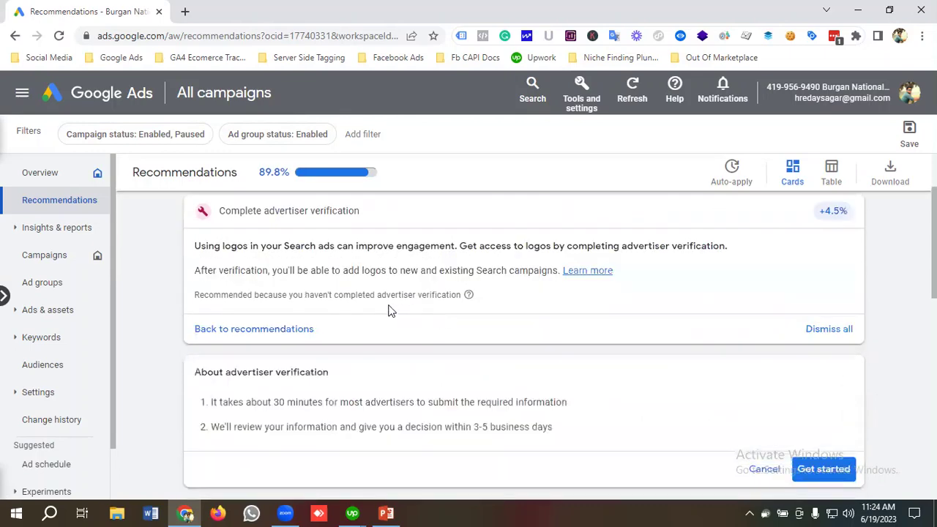
scroll(389, 310, "down", 1)
scroll(366, 311, "down", 1)
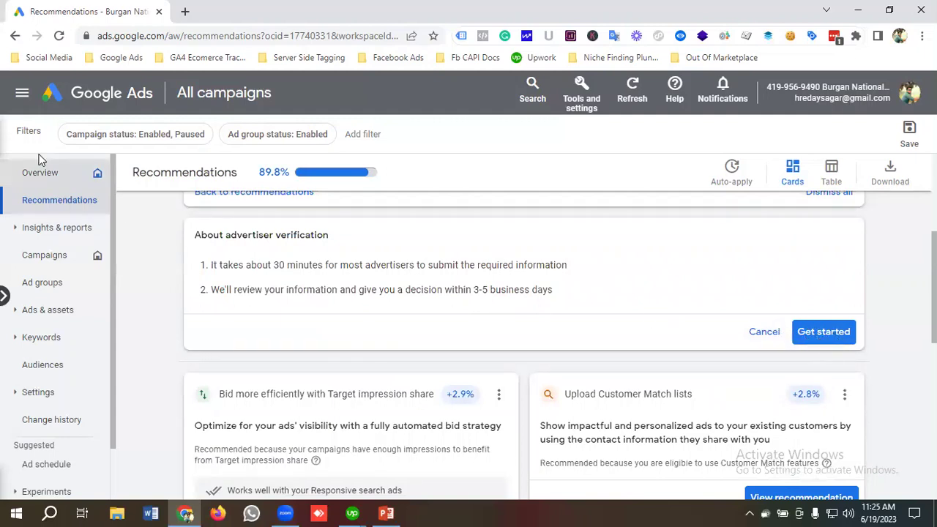
left_click(14, 35)
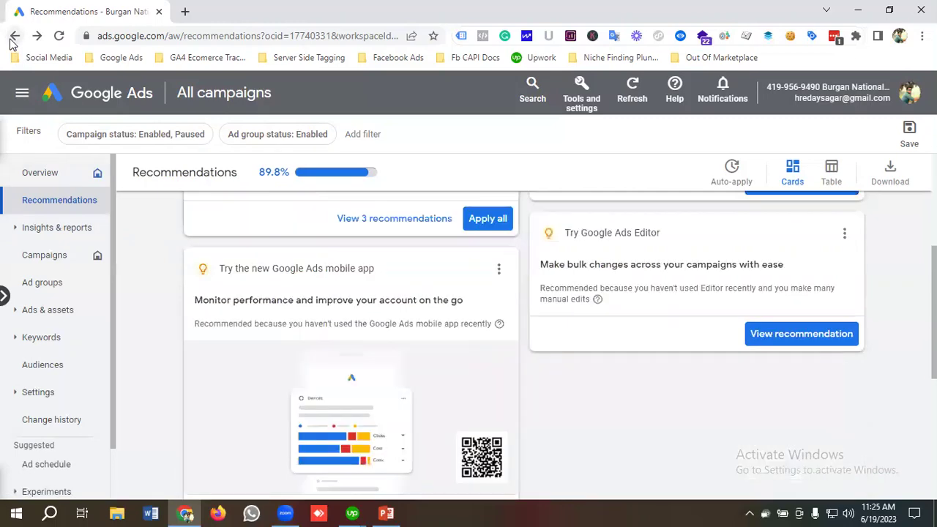
scroll(329, 247, "up", 3)
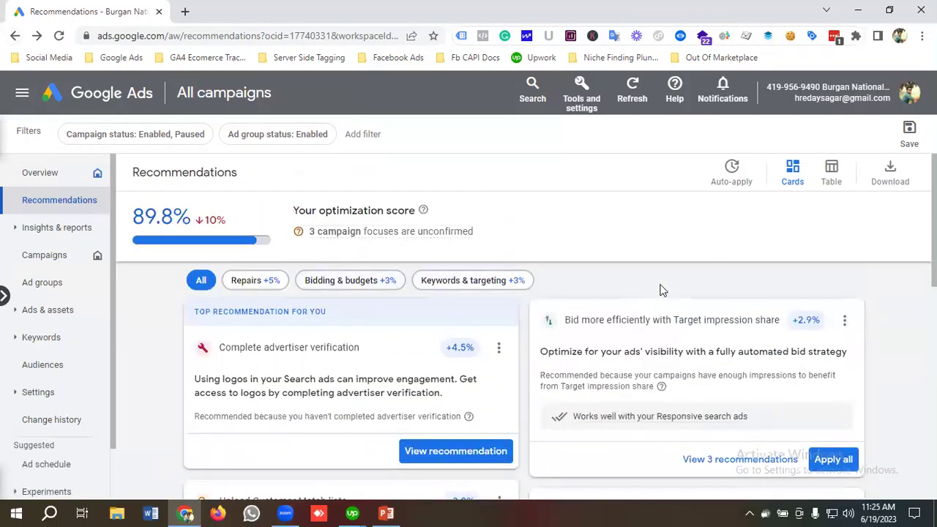
scroll(658, 285, "down", 1)
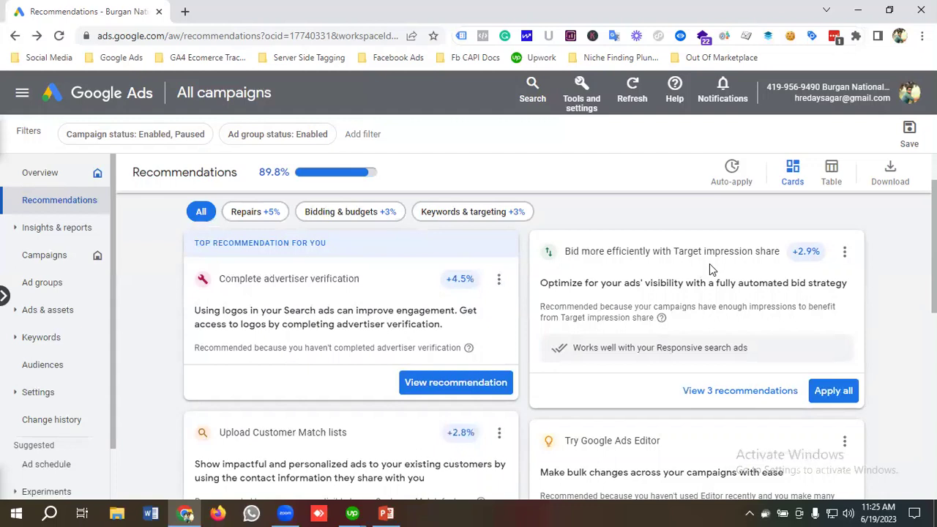
Step: Dismiss all Target impression share recommendations from the card's menu and confirm the dismissal
left_click(844, 252)
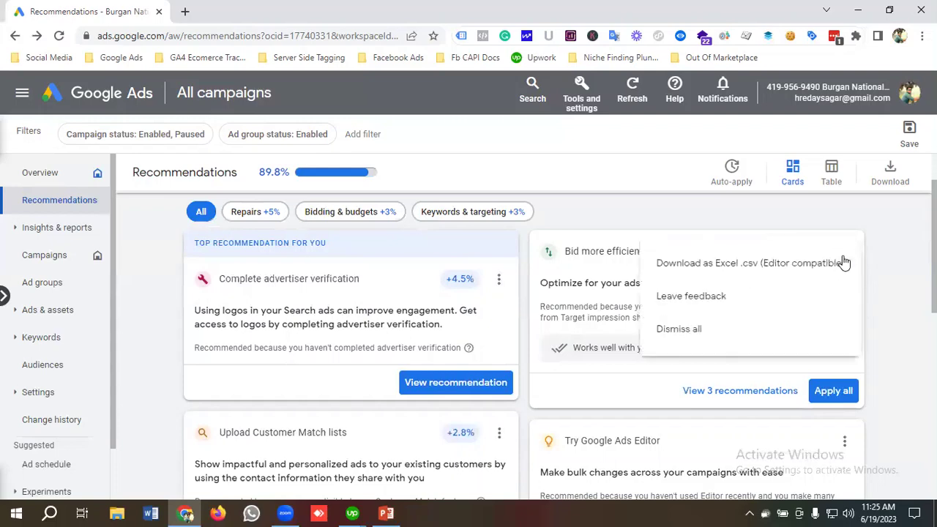
left_click(680, 330)
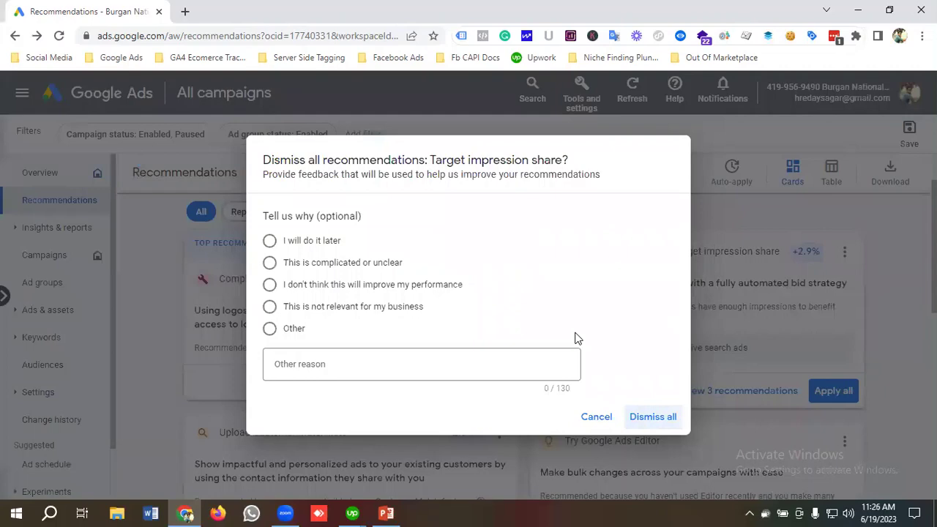
left_click(652, 416)
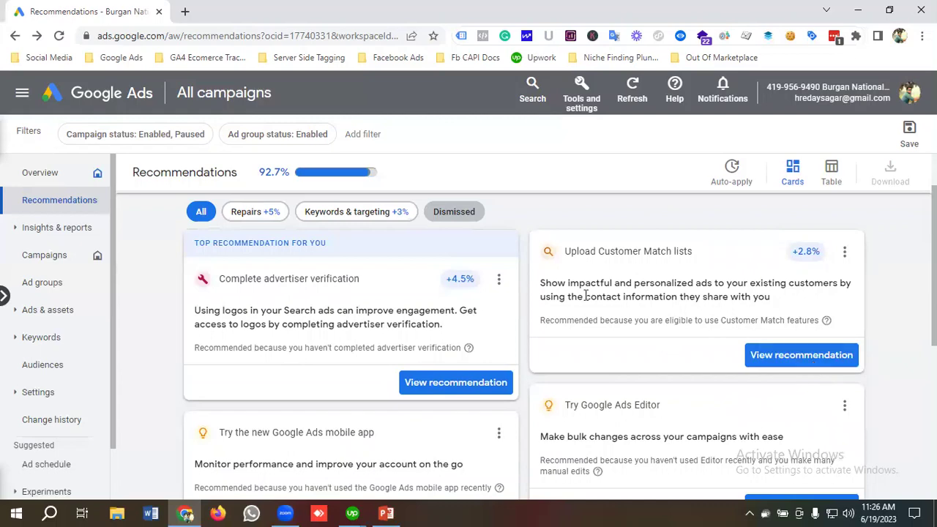
scroll(548, 285, "down", 1)
scroll(424, 326, "down", 1)
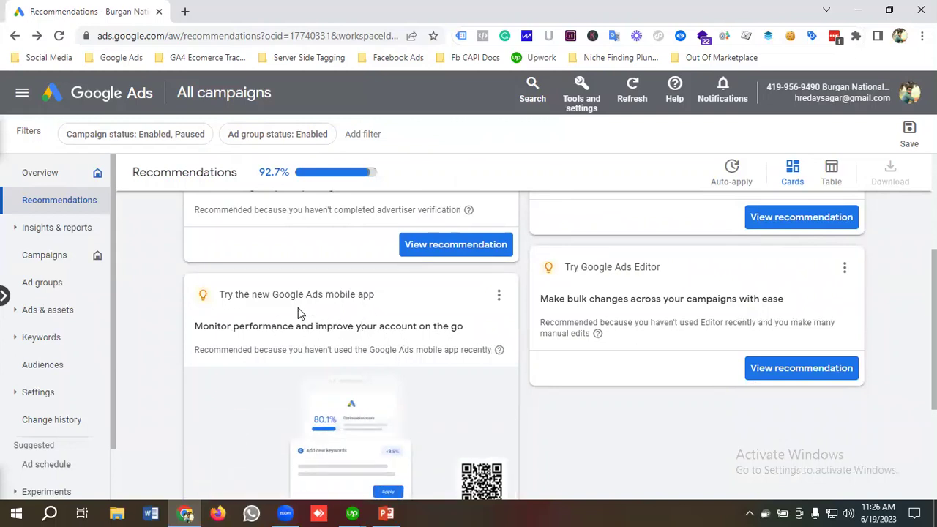
scroll(424, 300, "down", 1)
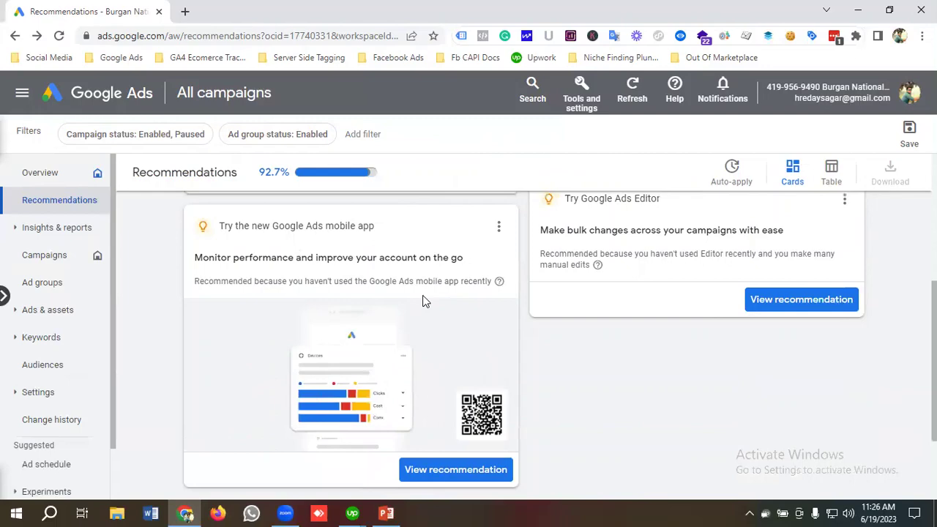
scroll(422, 300, "up", 1)
scroll(370, 304, "down", 1)
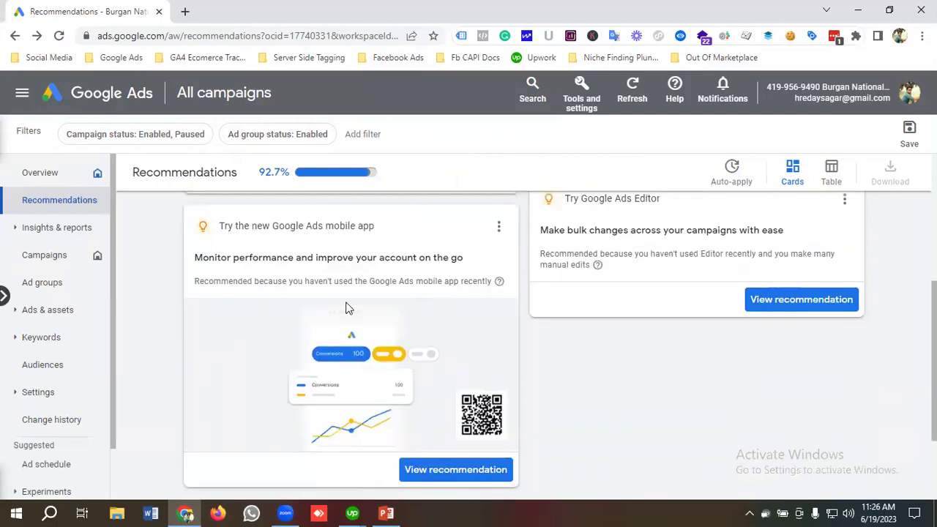
scroll(377, 304, "up", 1)
scroll(381, 300, "down", 1)
scroll(399, 296, "up", 1)
scroll(402, 296, "down", 1)
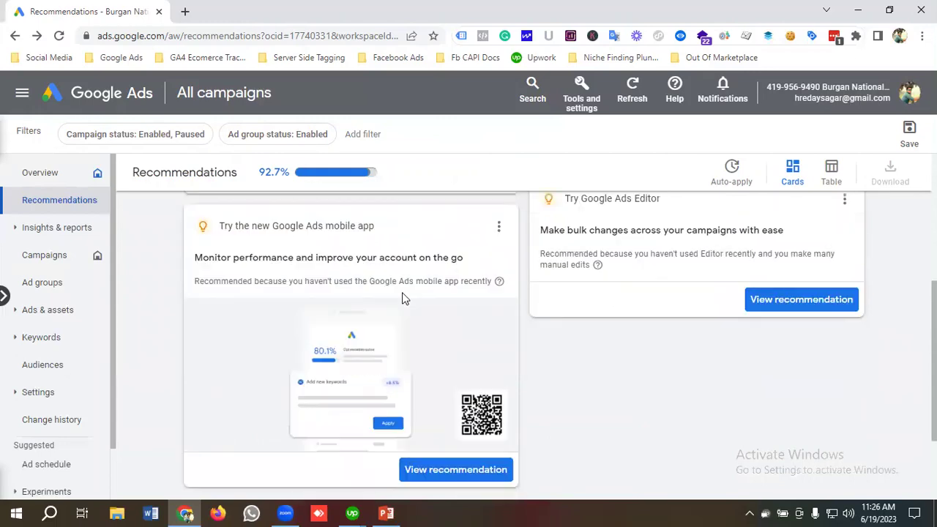
scroll(424, 296, "up", 1)
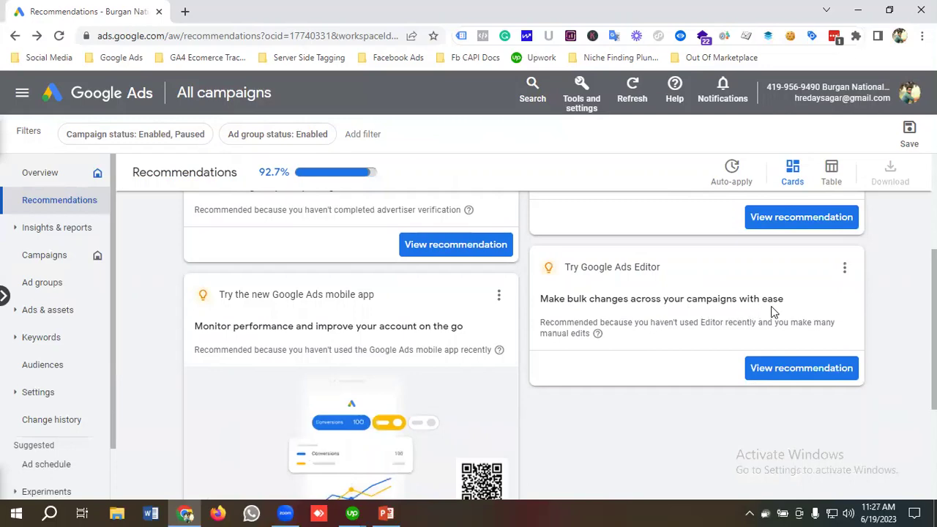
scroll(695, 308, "up", 1)
scroll(695, 307, "down", 1)
left_click(846, 268)
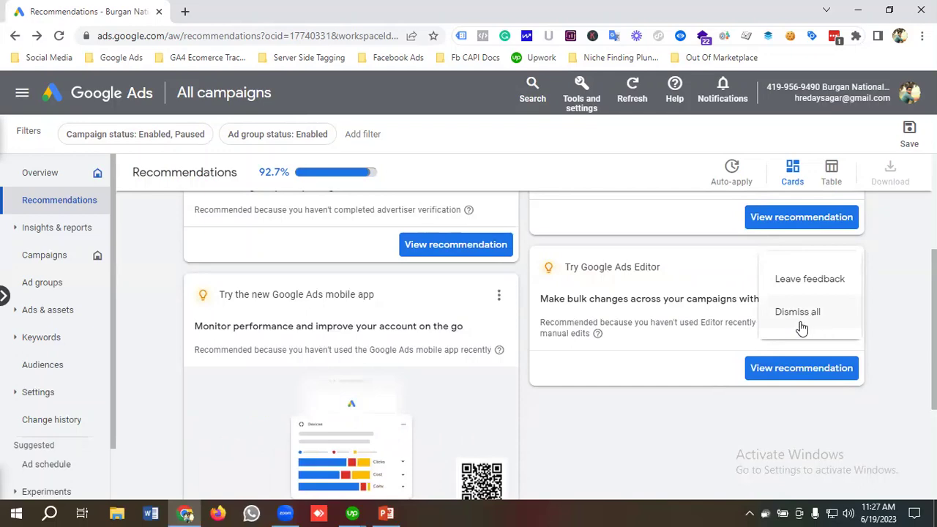
left_click(705, 273)
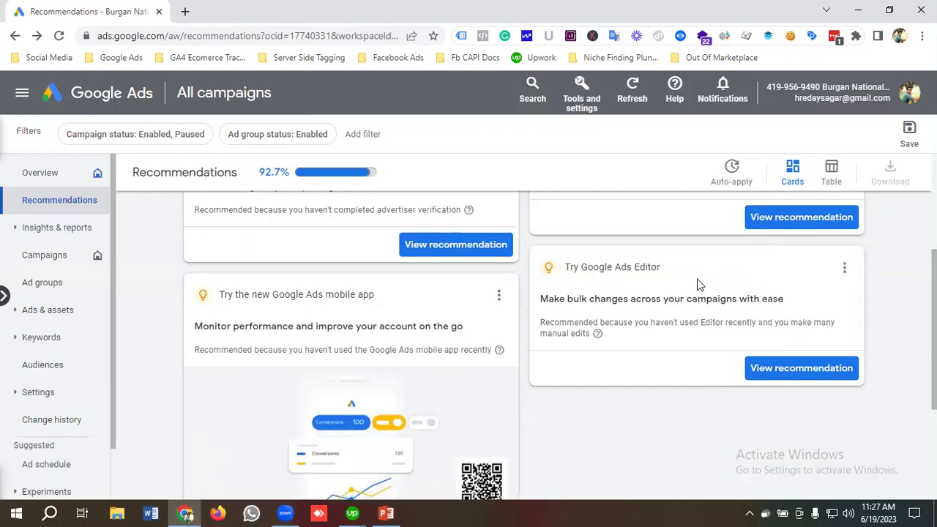
scroll(696, 283, "up", 3)
scroll(579, 270, "down", 2)
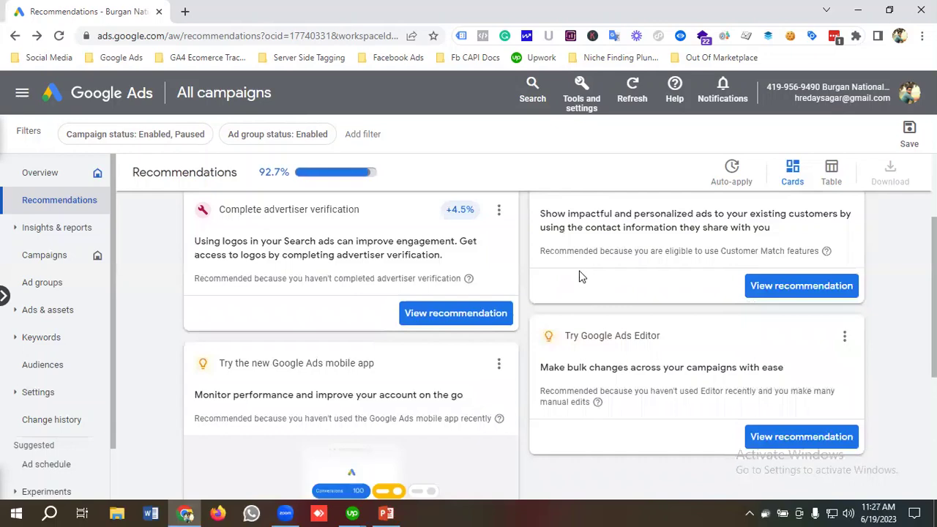
scroll(578, 270, "up", 2)
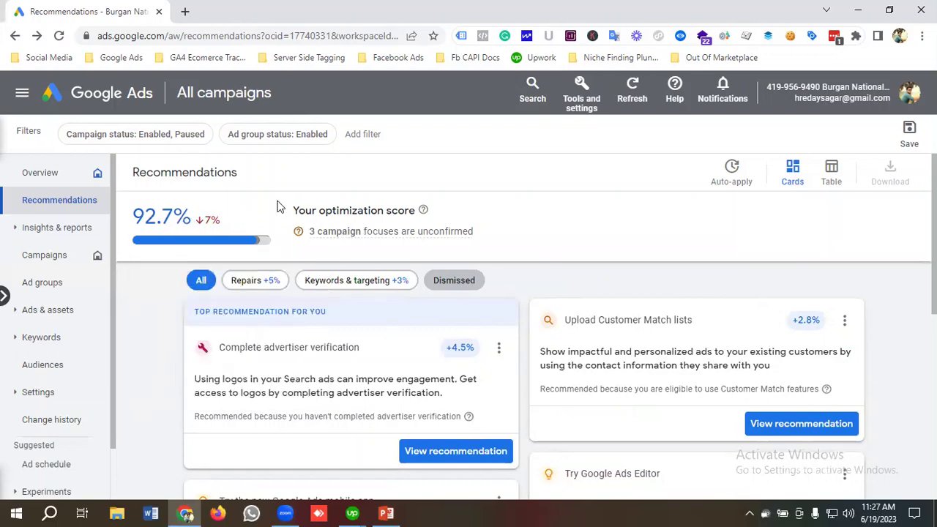
scroll(630, 261, "down", 2)
scroll(631, 261, "up", 2)
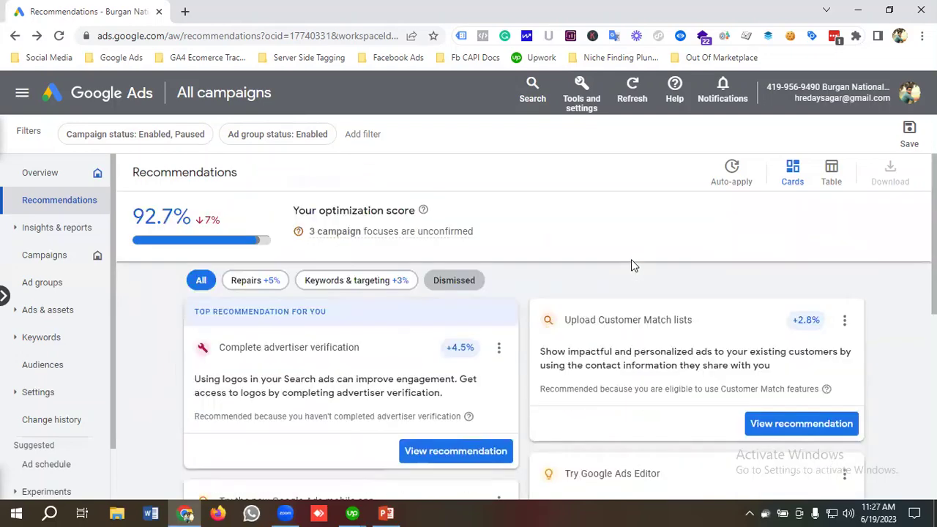